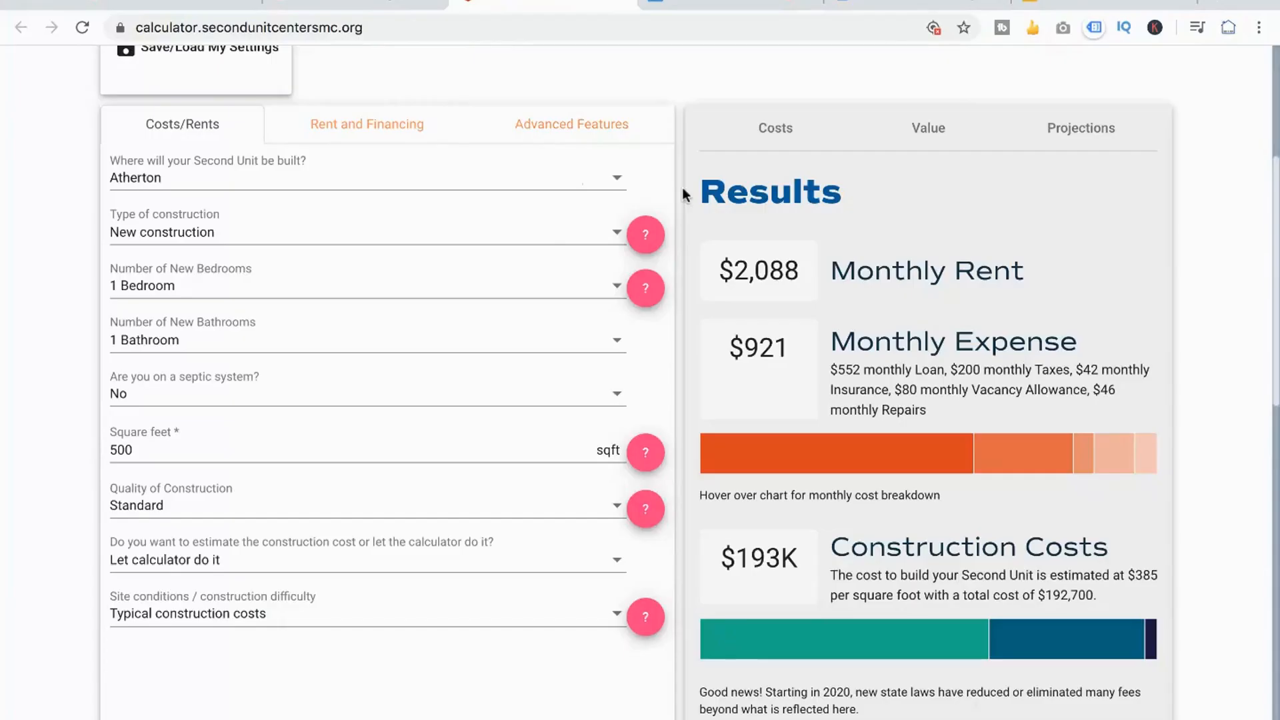
# Set the second unit's location to South San Francisco and choose New construction as the type of construction.
pyautogui.click(618, 181)
pyautogui.scroll(-6, 227, 324)
pyautogui.scroll(-3, 228, 323)
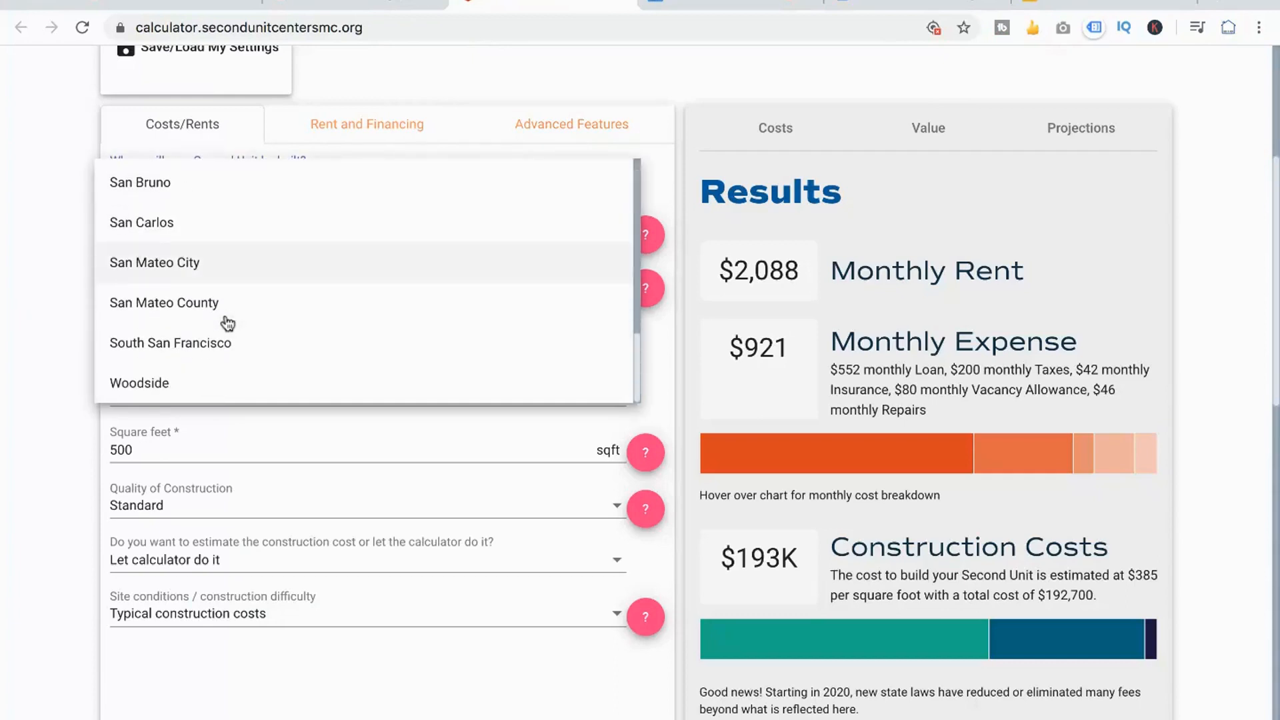
pyautogui.click(175, 355)
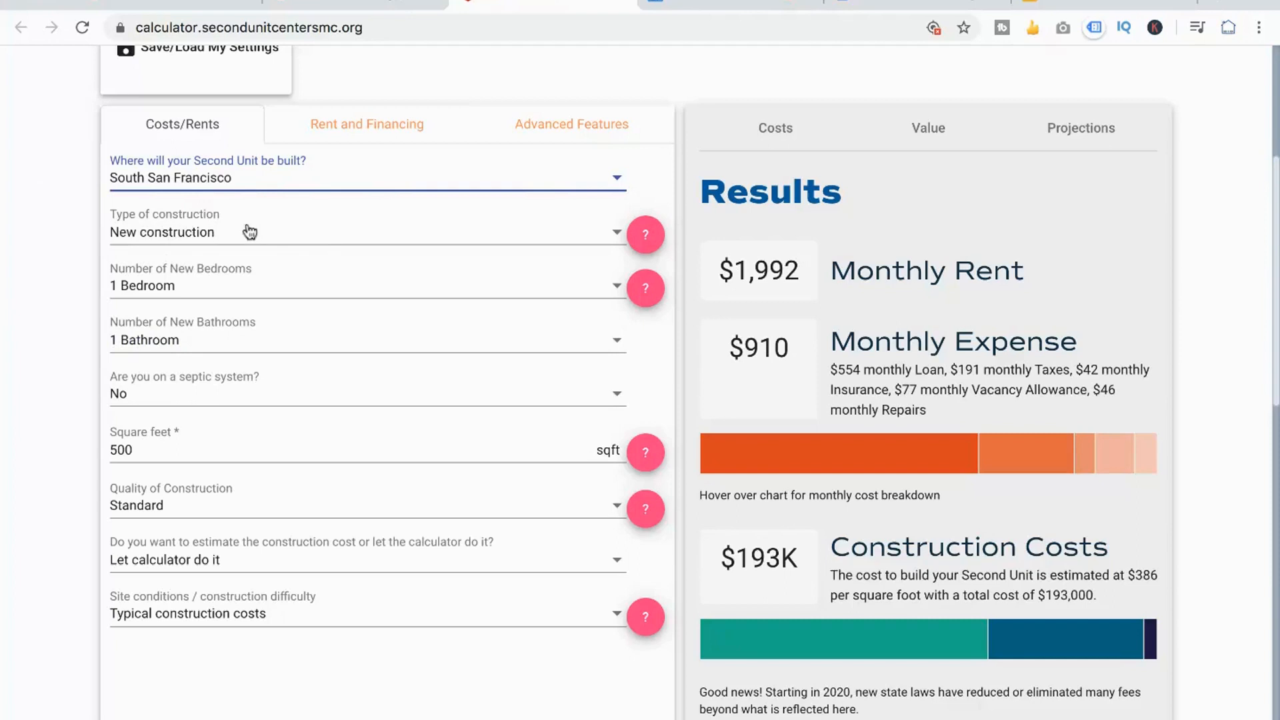
pyautogui.click(575, 234)
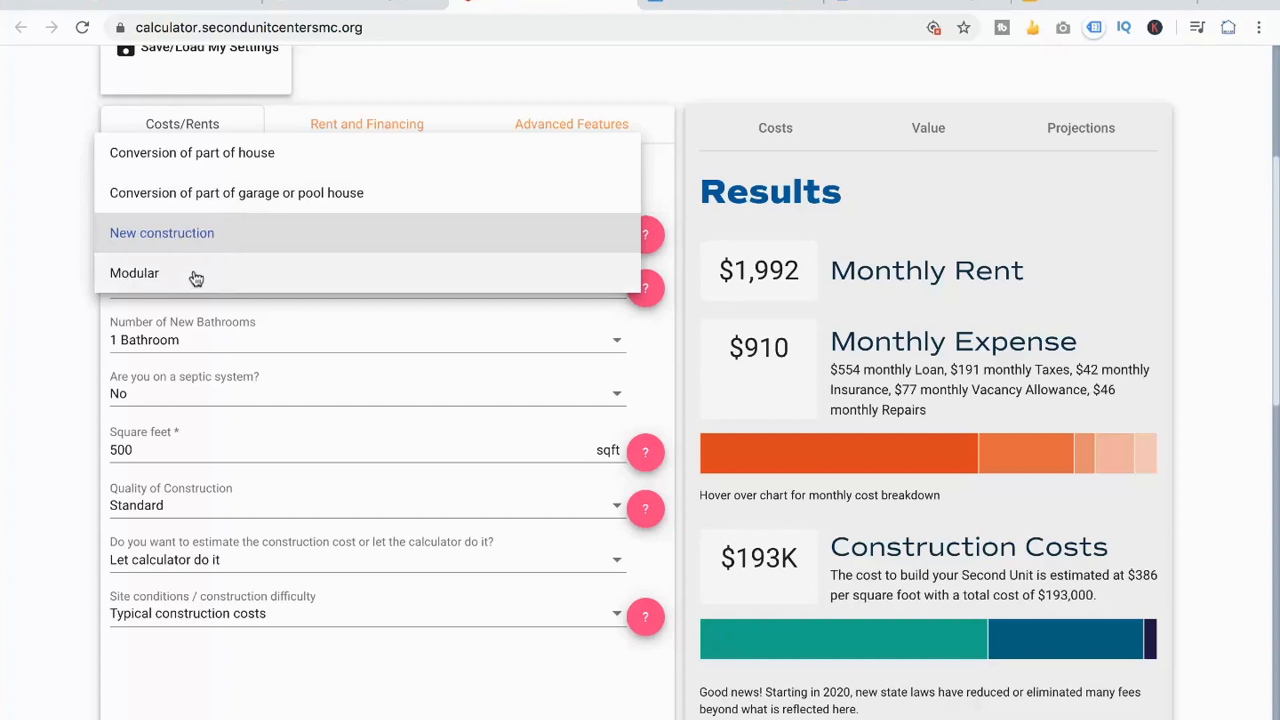
pyautogui.click(236, 241)
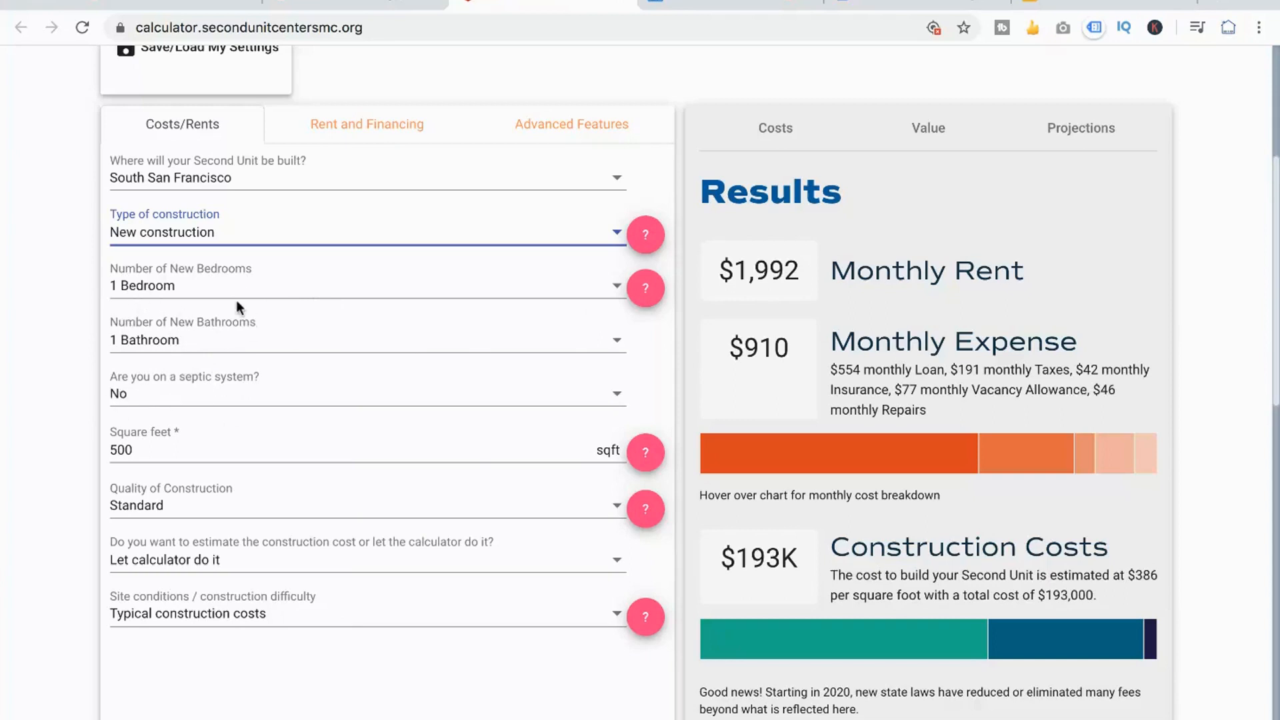
# Set the second unit's size to 749 square feet.
pyautogui.doubleClick(142, 448)
pyautogui.write('74')
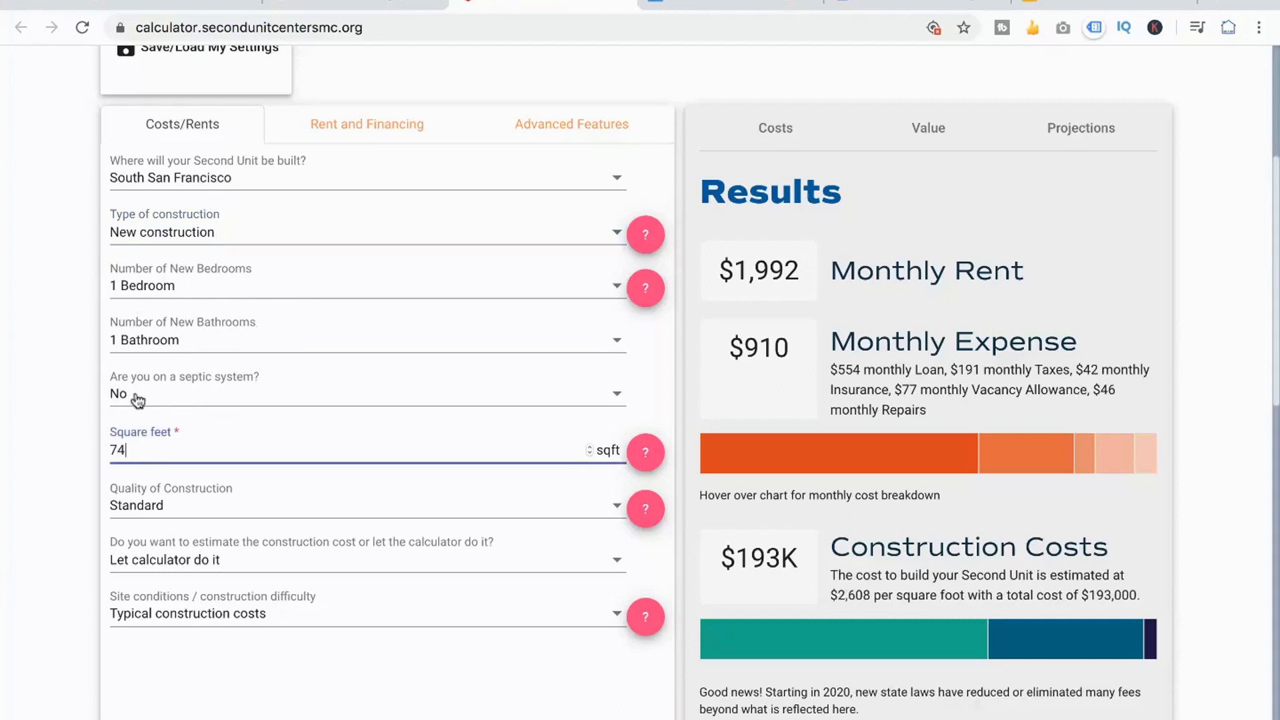
pyautogui.write('9')
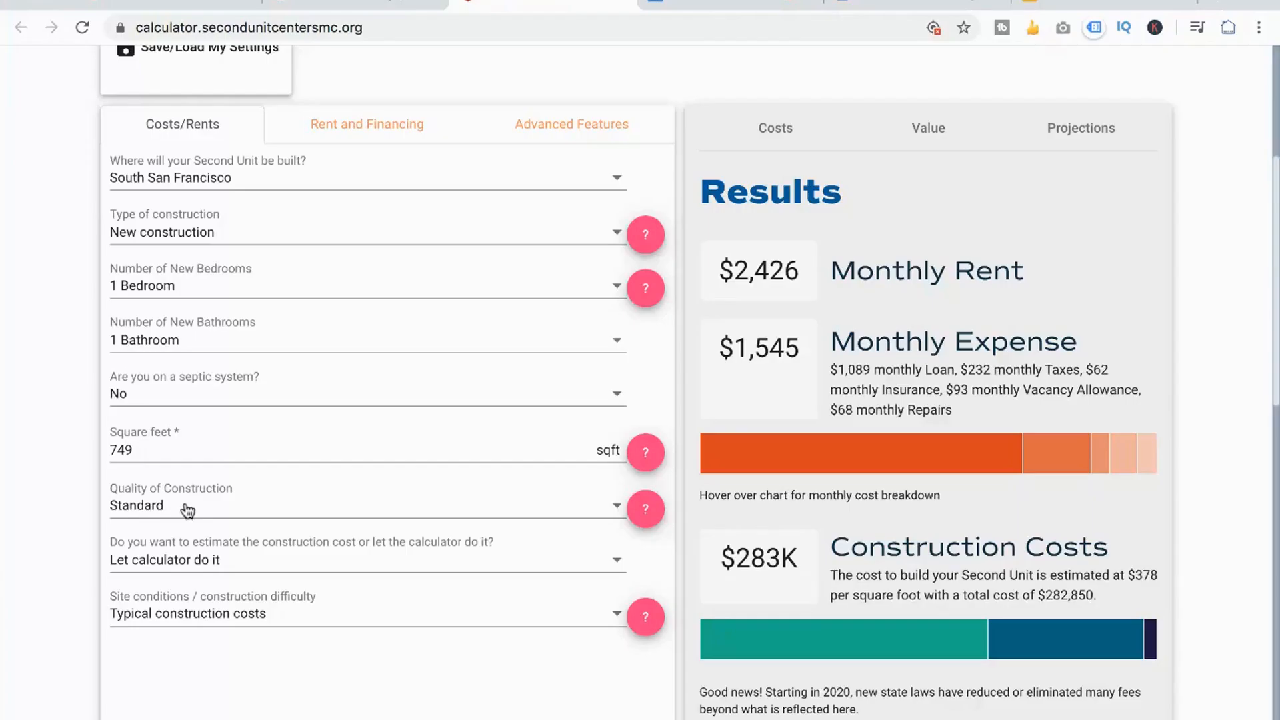
# Choose Standard construction quality, leave the cost estimate to the calculator, and select Typical construction costs for site conditions.
pyautogui.click(188, 511)
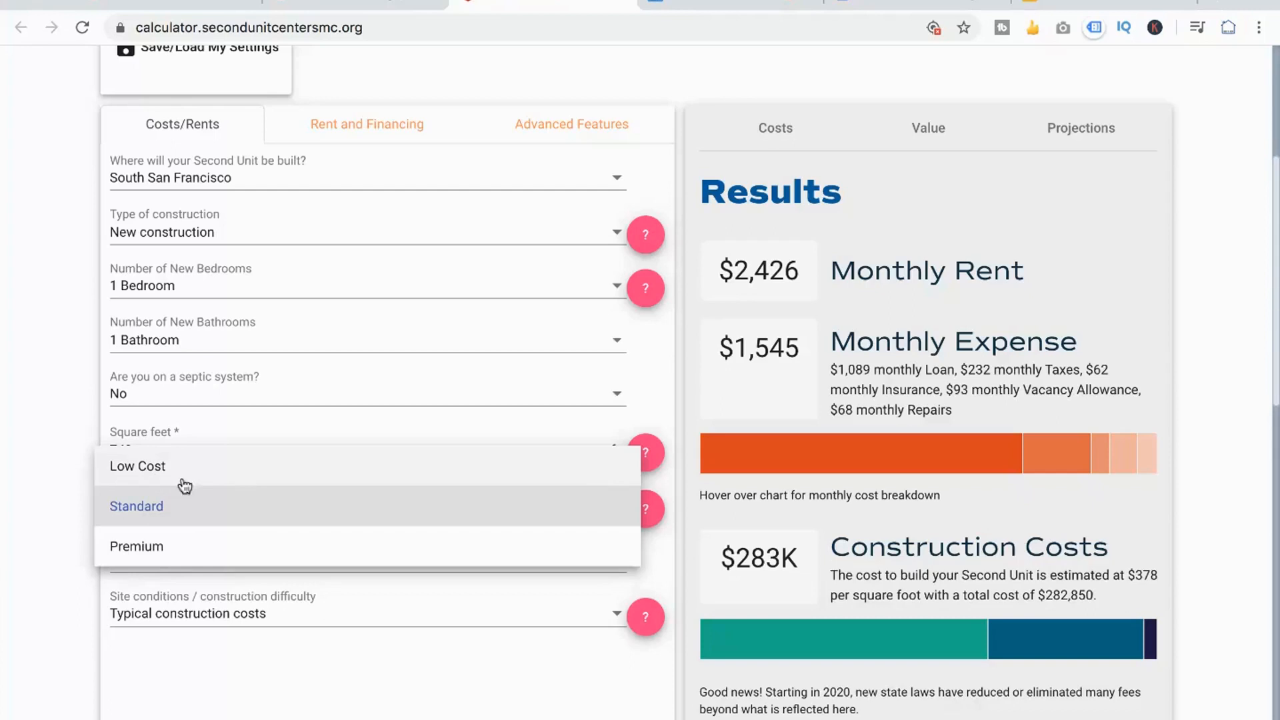
pyautogui.click(171, 508)
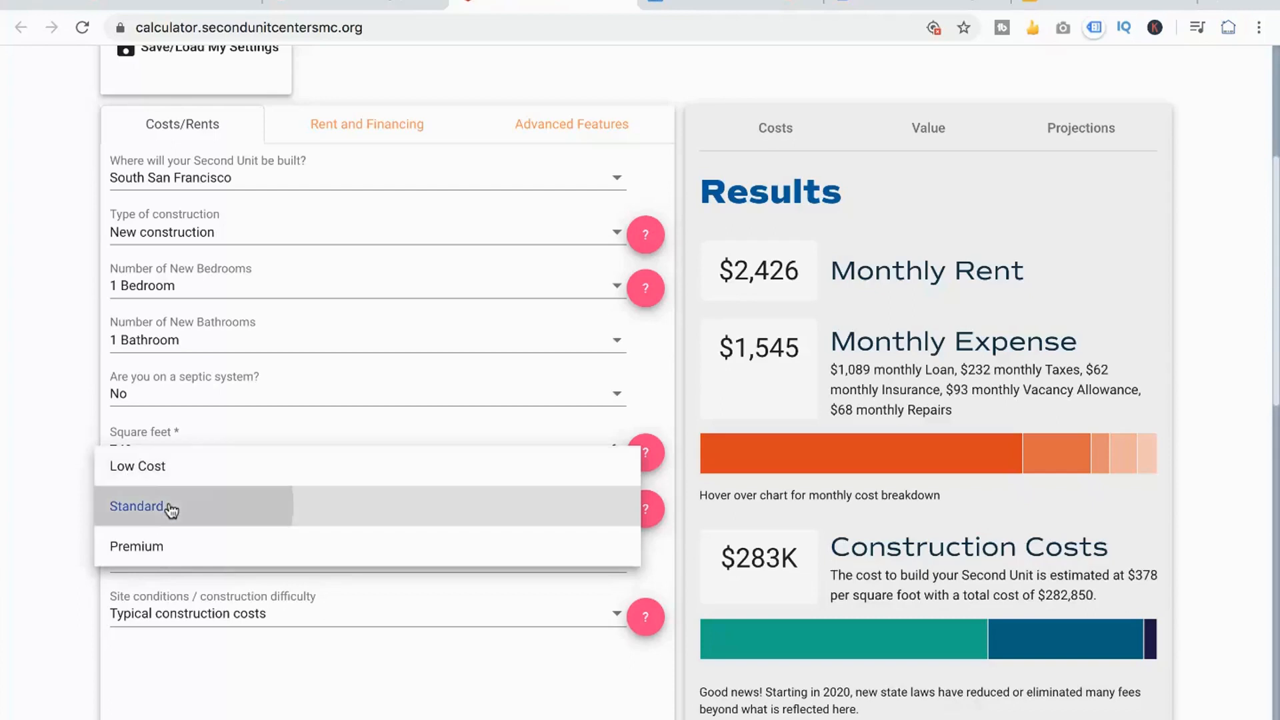
pyautogui.click(322, 567)
pyautogui.click(320, 569)
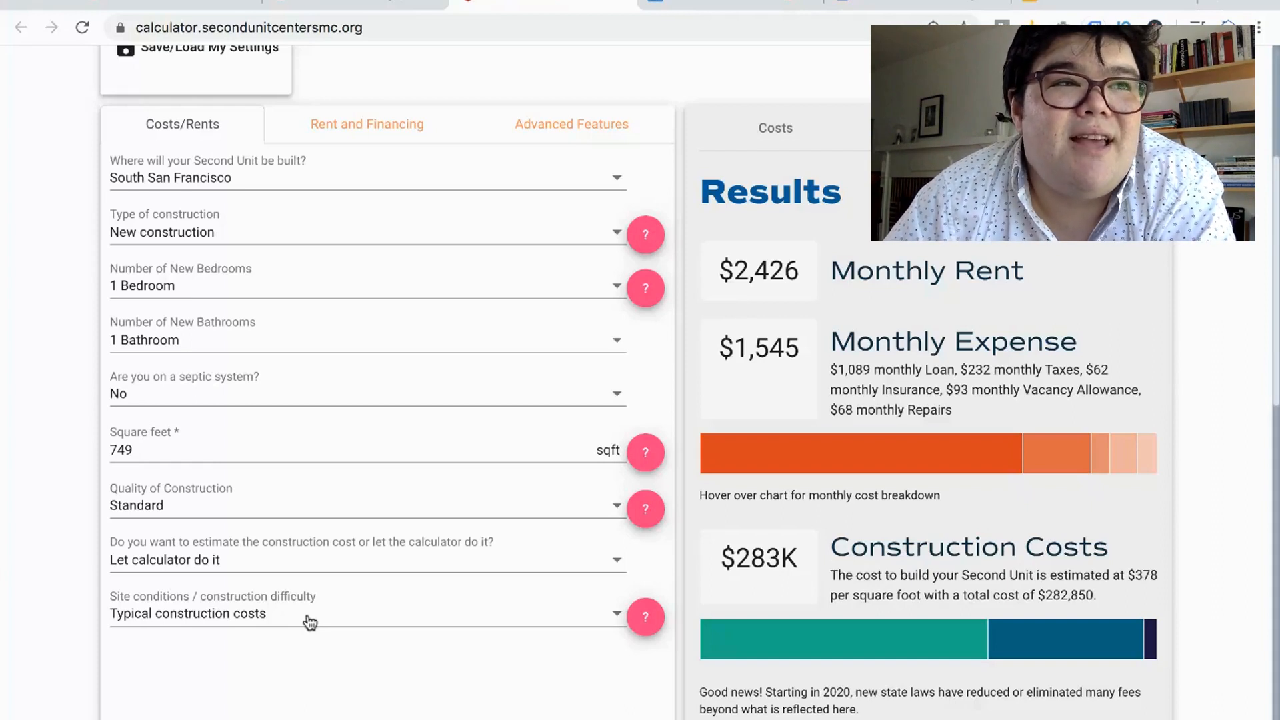
pyautogui.click(310, 622)
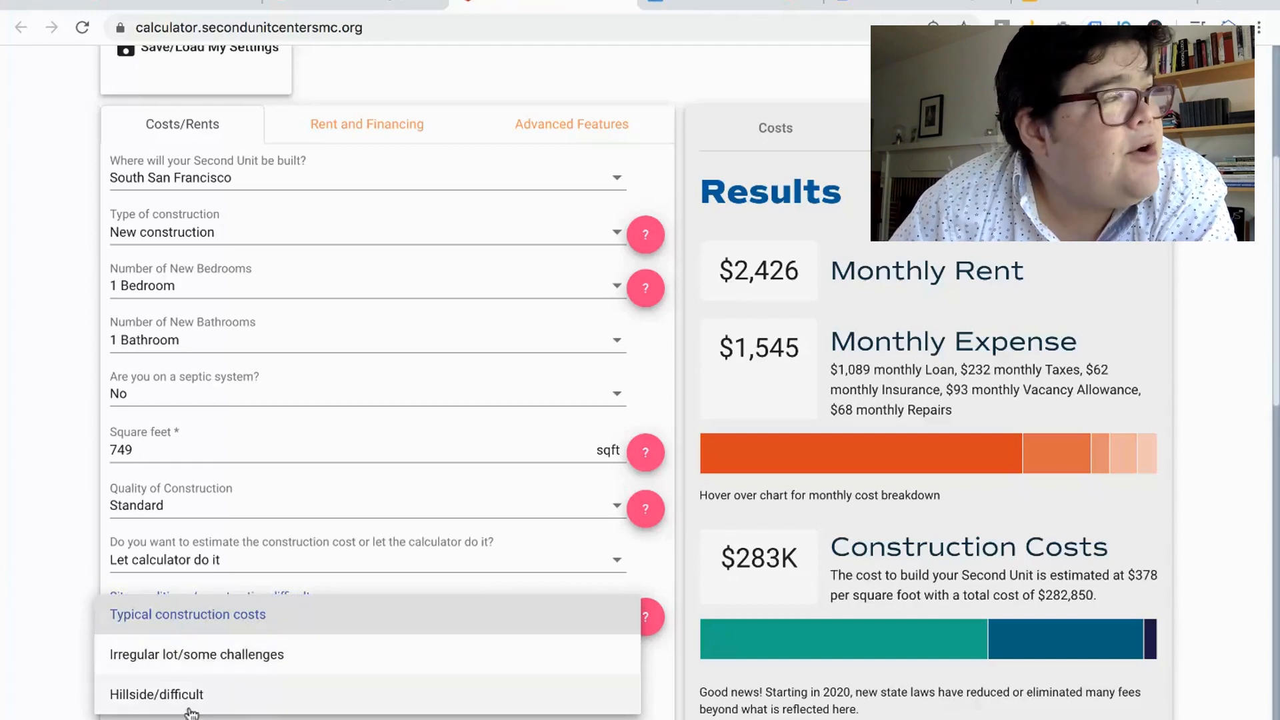
pyautogui.click(258, 621)
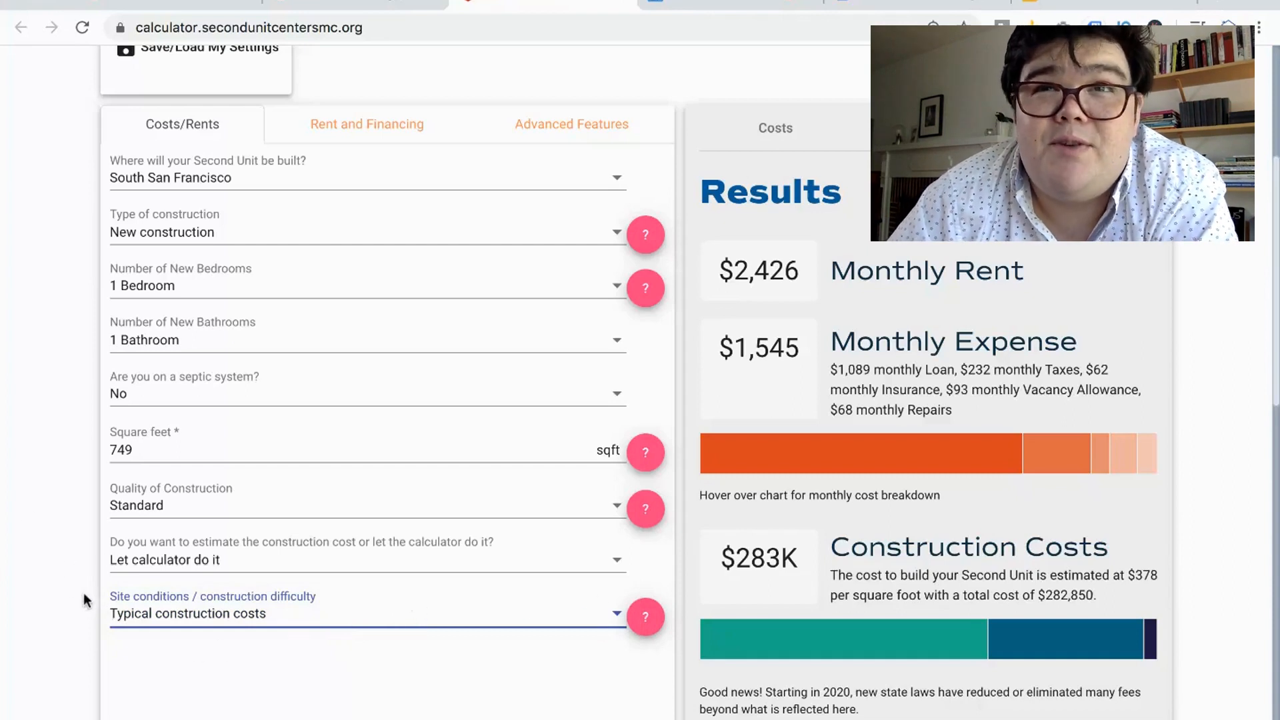
# Raise the second unit's square footage in one-foot increments up to 670 sqft.
pyautogui.scroll(-1, 121, 593)
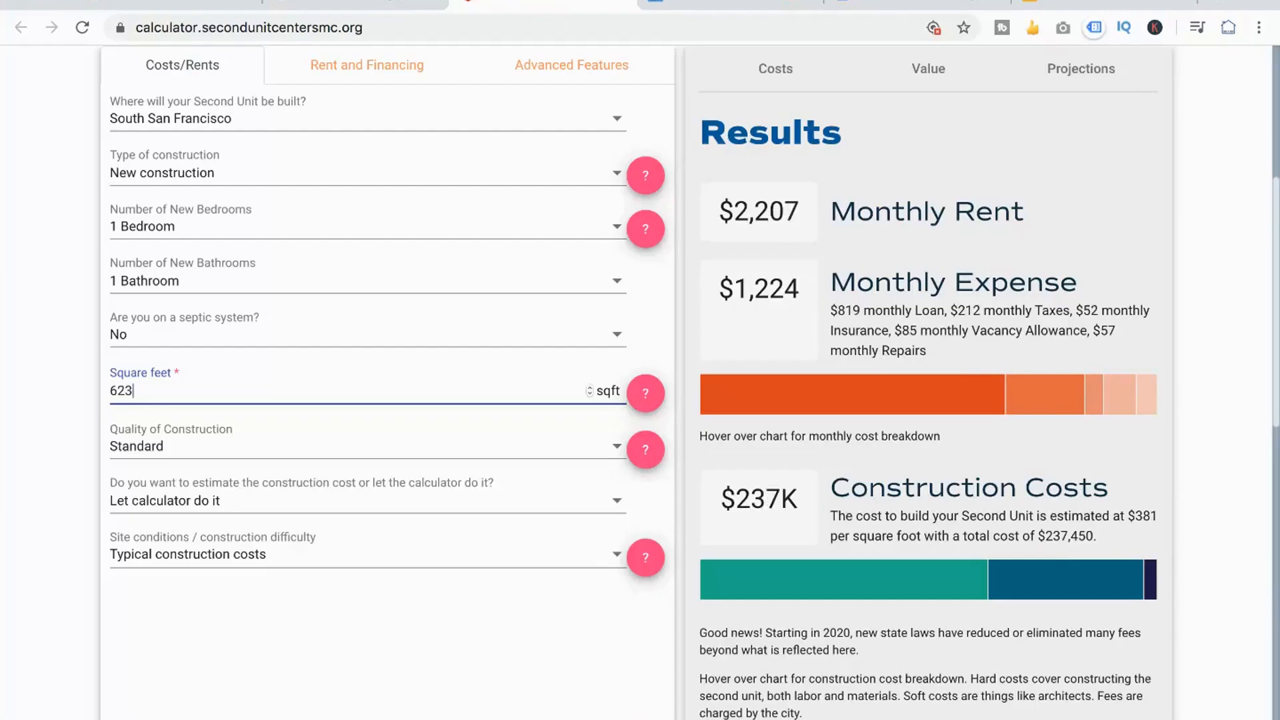
pyautogui.press('Up')
pyautogui.press('Up')
pyautogui.press('Up')
pyautogui.press('Up')
pyautogui.press('Up')
pyautogui.press('Up')
pyautogui.press('Up')
pyautogui.press('Up')
pyautogui.press('Up')
pyautogui.press('Up')
pyautogui.press('Up')
pyautogui.press('Up')
pyautogui.press('Up')
pyautogui.press('Up')
pyautogui.press('Up')
pyautogui.press('Up')
pyautogui.press('Up')
pyautogui.press('Up')
pyautogui.press('Up')
pyautogui.press('Up')
pyautogui.press('Up')
pyautogui.press('Up')
pyautogui.press('Up')
pyautogui.press('Up')
pyautogui.press('Up')
pyautogui.press('Up')
pyautogui.press('Up')
pyautogui.press('Up')
pyautogui.press('Up')
pyautogui.press('Up')
pyautogui.press('Up')
pyautogui.press('Up')
pyautogui.press('Up')
pyautogui.press('Up')
pyautogui.press('Up')
pyautogui.press('Up')
pyautogui.press('Up')
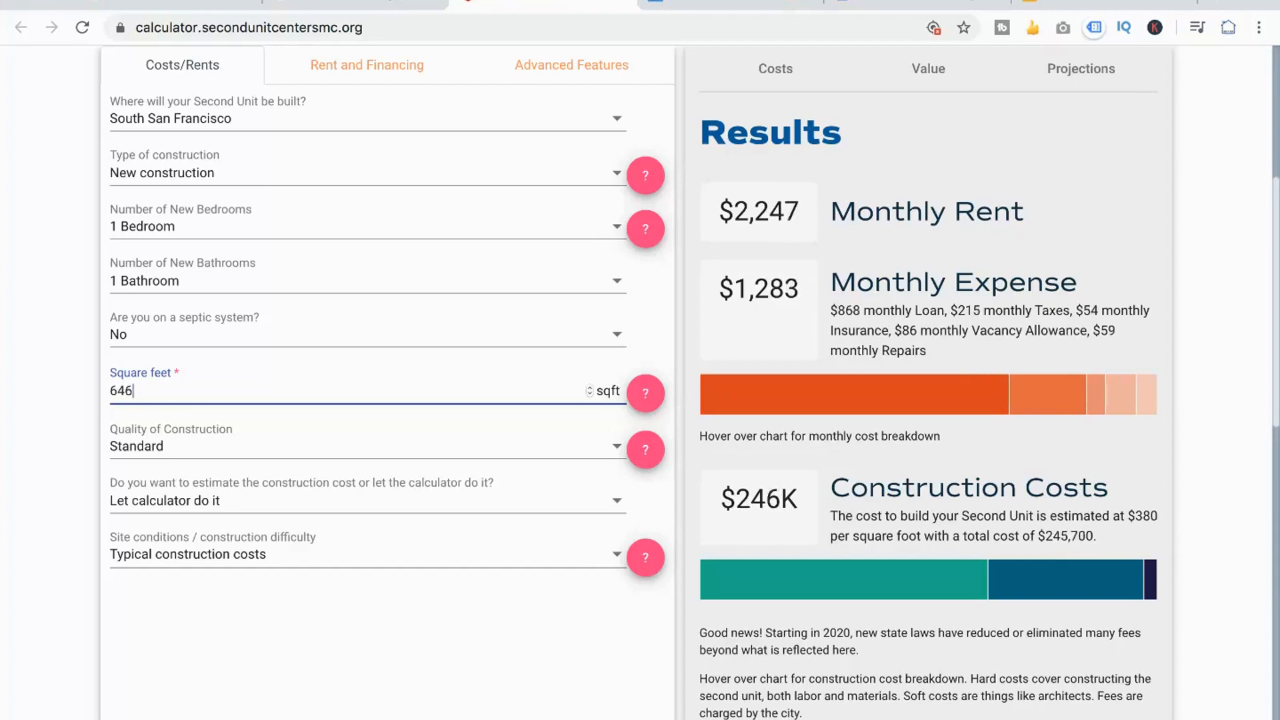
pyautogui.press('Up')
pyautogui.press('Up')
pyautogui.press('Up')
pyautogui.press('Up')
pyautogui.press('Up')
pyautogui.press('Up')
pyautogui.press('Up')
pyautogui.press('Up')
pyautogui.press('Up')
pyautogui.press('Up')
pyautogui.press('Up')
pyautogui.press('Up')
pyautogui.press('Up')
pyautogui.press('Up')
pyautogui.press('Up')
pyautogui.press('Up')
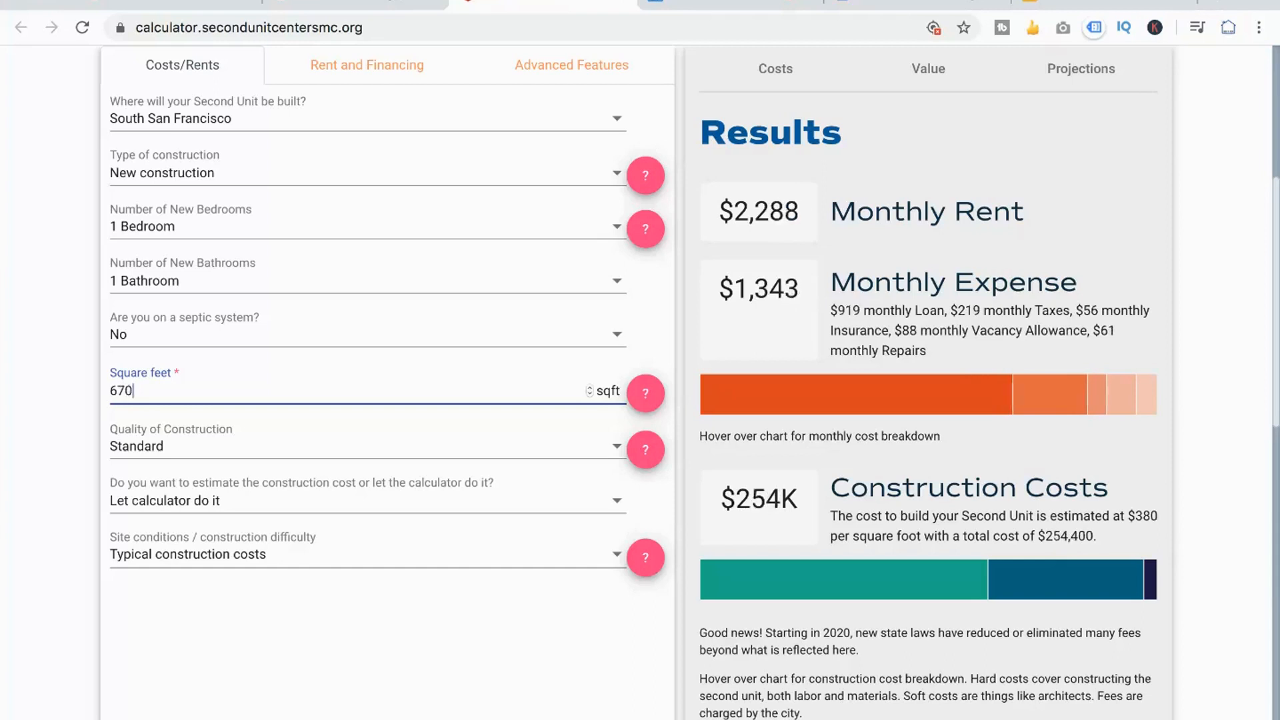